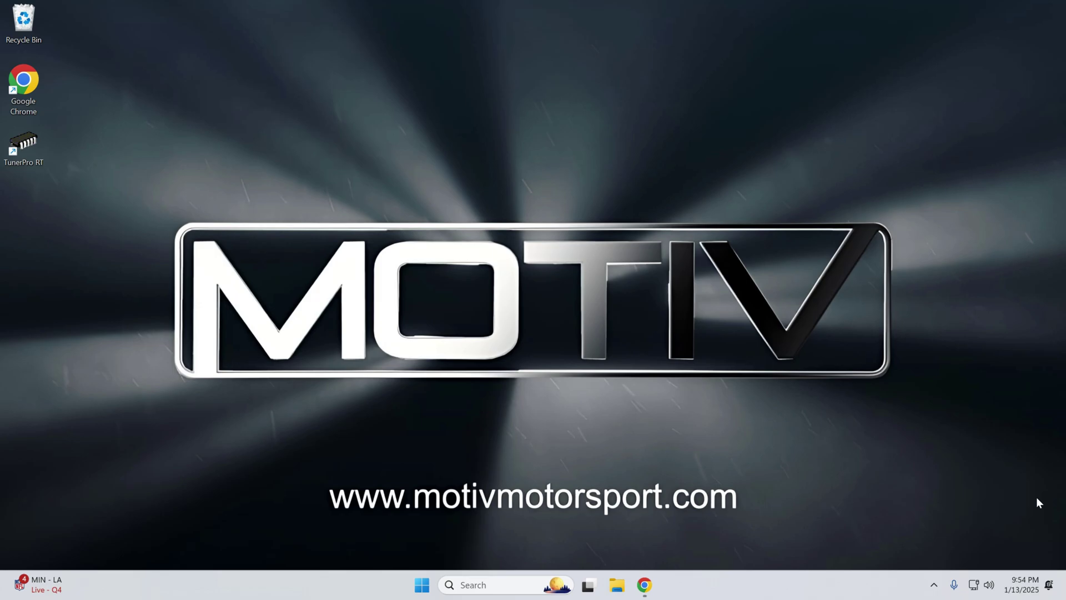
On the MOTIV website's support downloads, open the ReFlex PLUS (Serial Number 501+) folder within Tuning Files
click(644, 585)
mouse_move(538, 135)
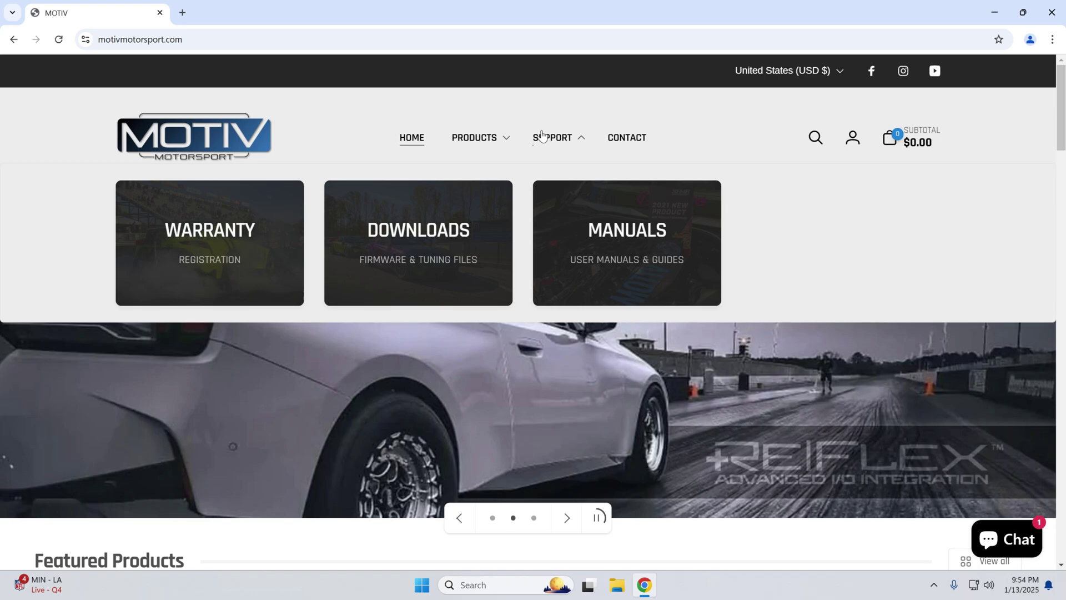
click(454, 217)
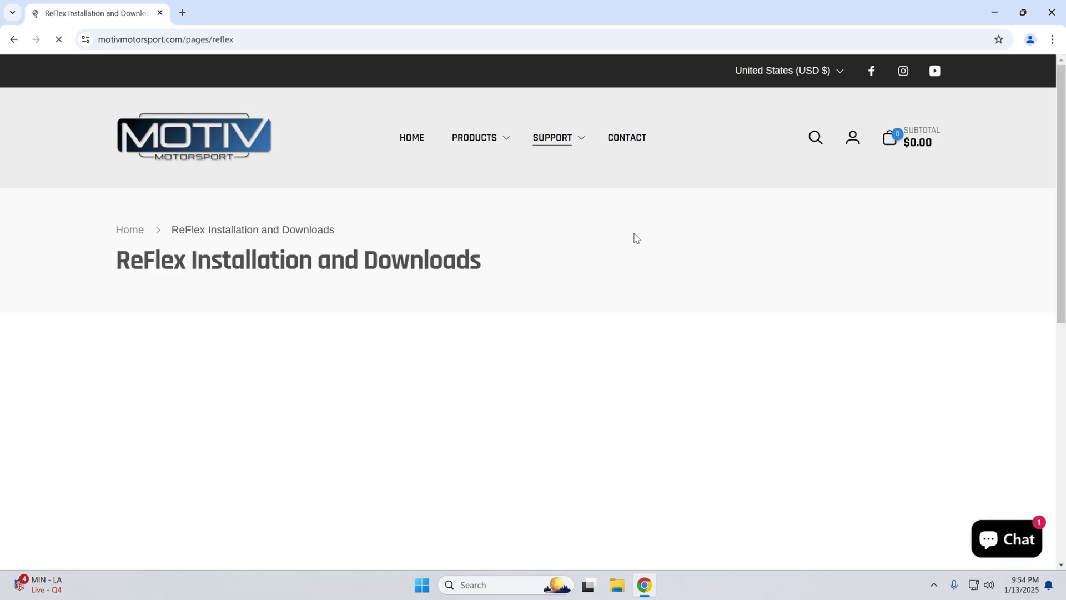
scroll(680, 272, down, 3)
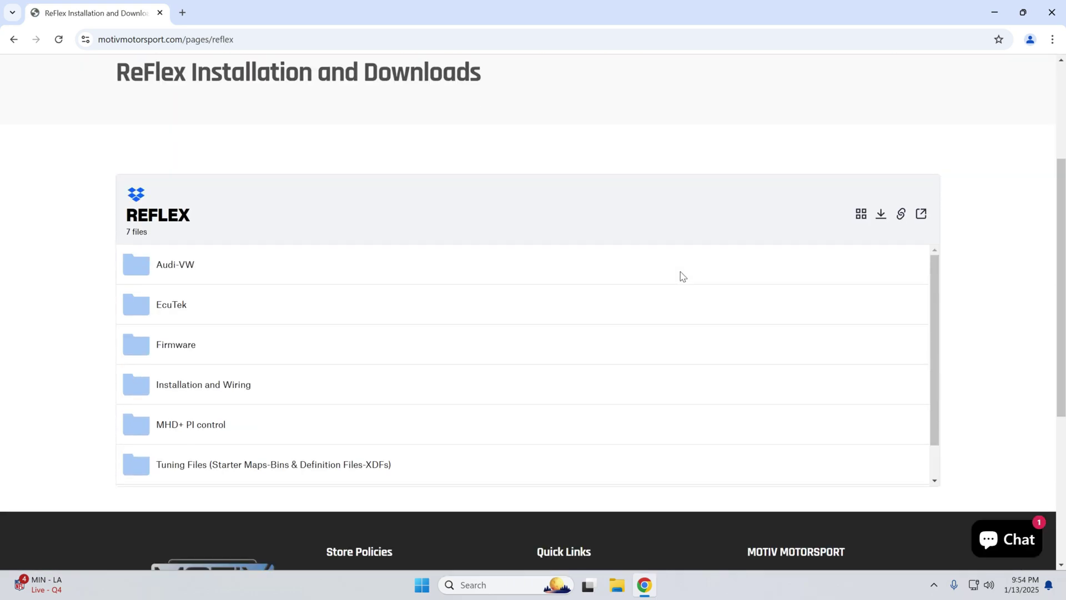
click(243, 464)
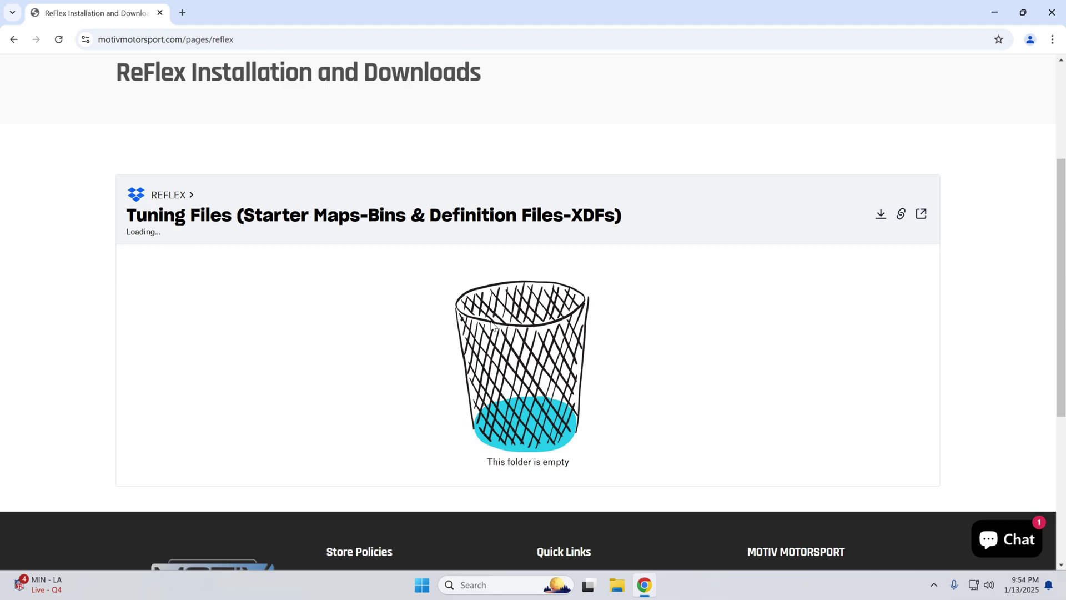
click(286, 350)
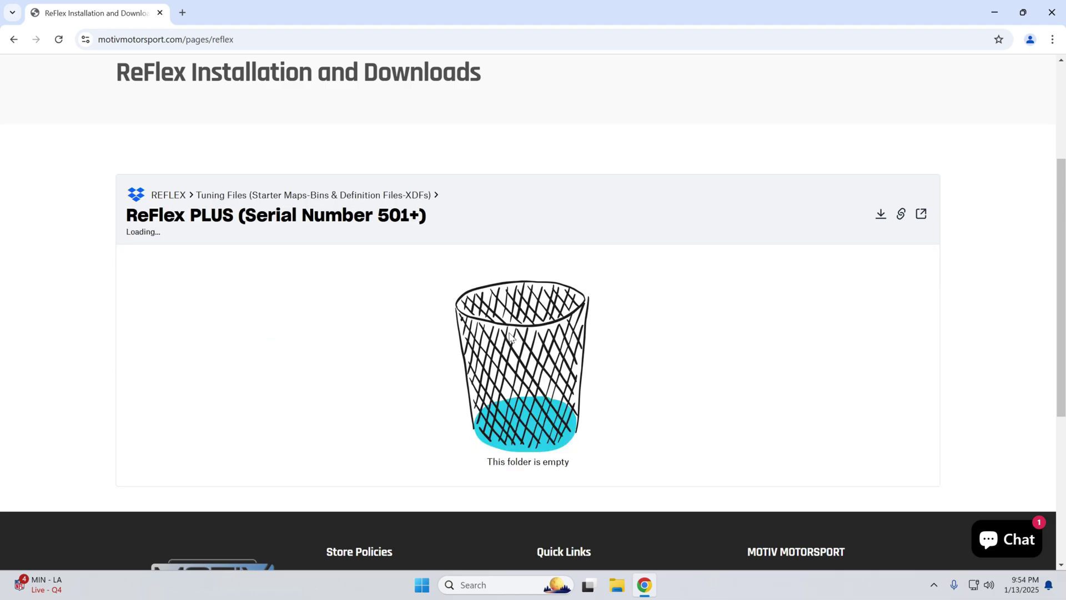
Download V6.42_Reflex+_XDF.xdf and v6.2x_ADX_ALL.adx, and close the browser
scroll(507, 338, down, 3)
scroll(557, 209, down, 1)
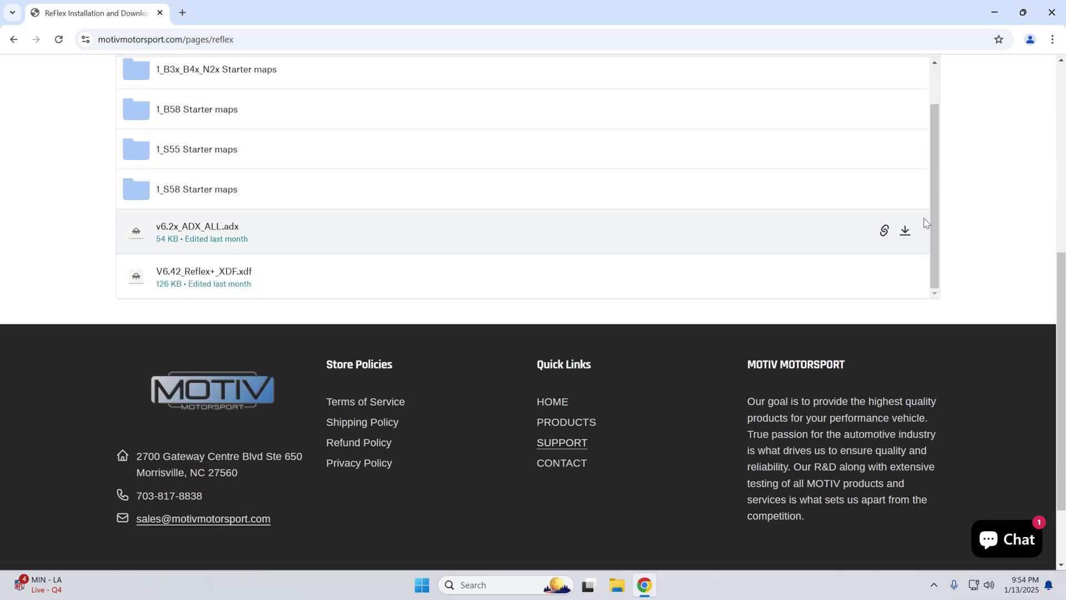
click(906, 277)
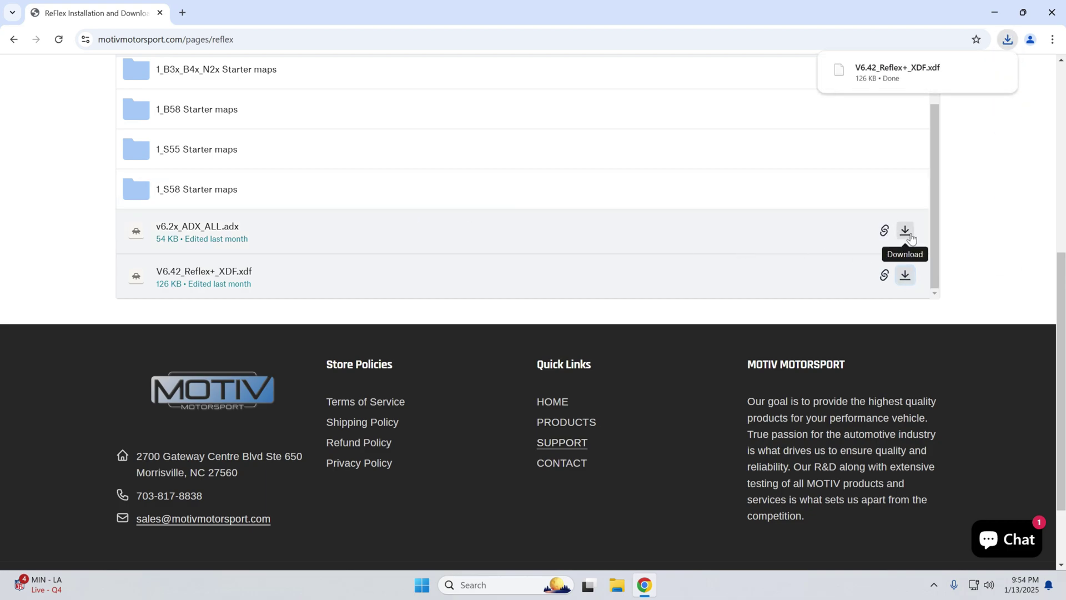
click(905, 232)
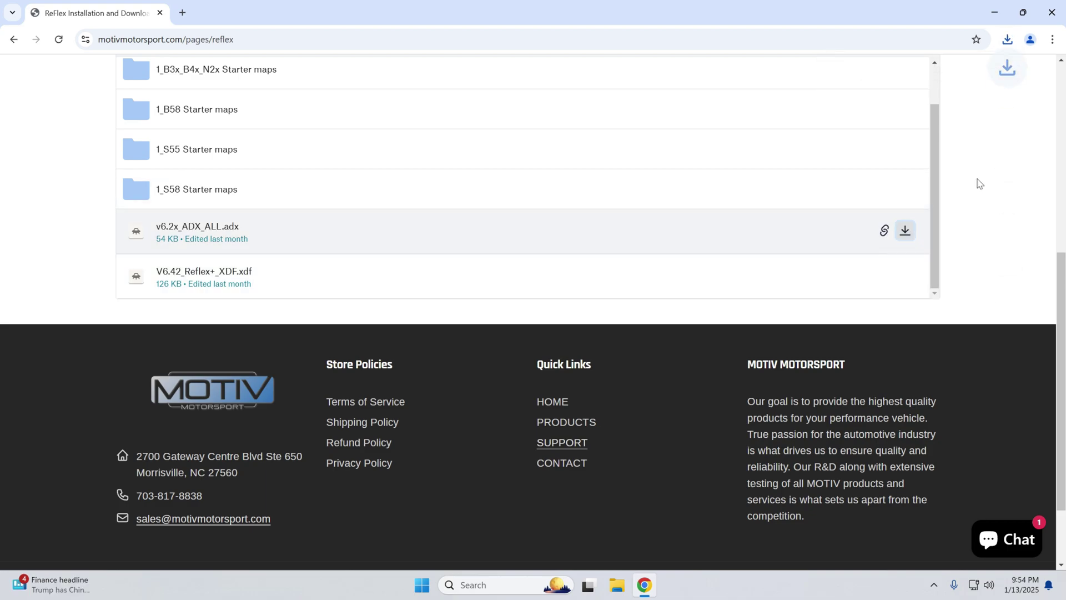
scroll(972, 182, up, 1)
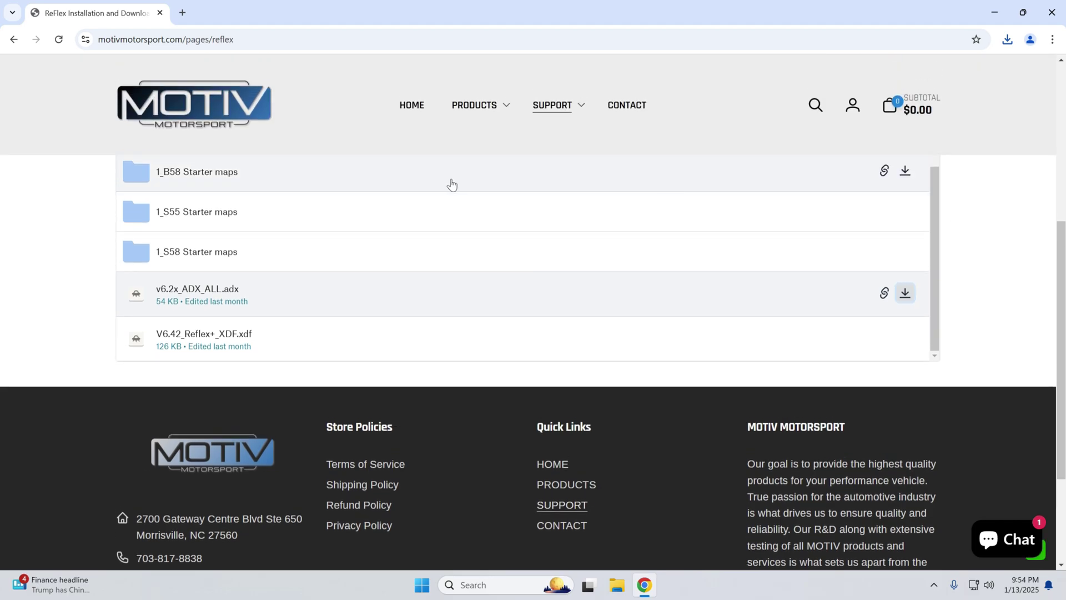
click(1052, 13)
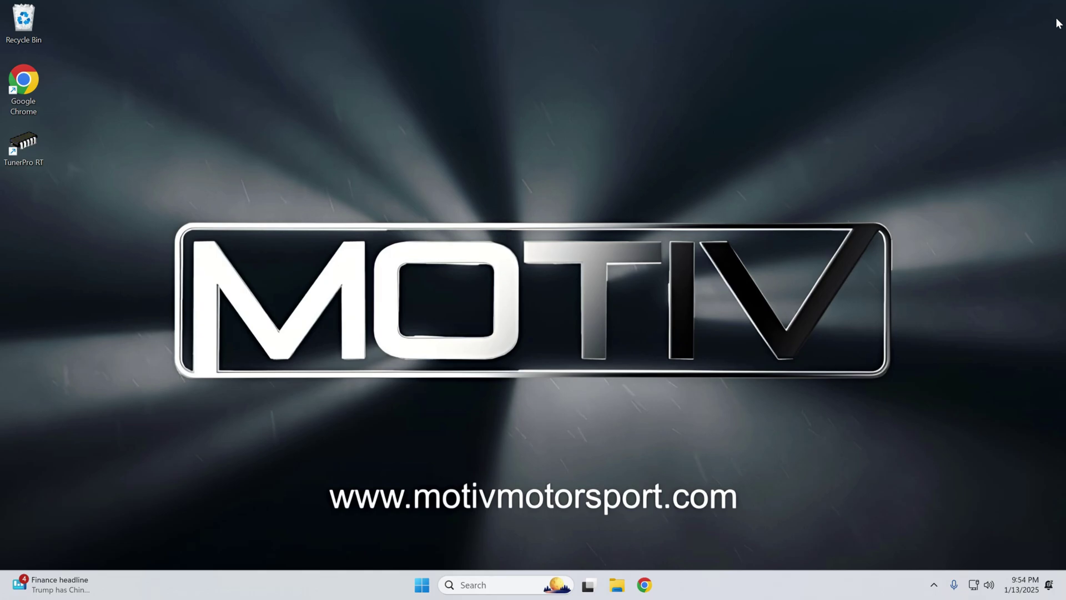
Switch to TunerPro RT and set the data acquisition plug-in's port type to Shared with Emulator in the preferences
double_click(22, 158)
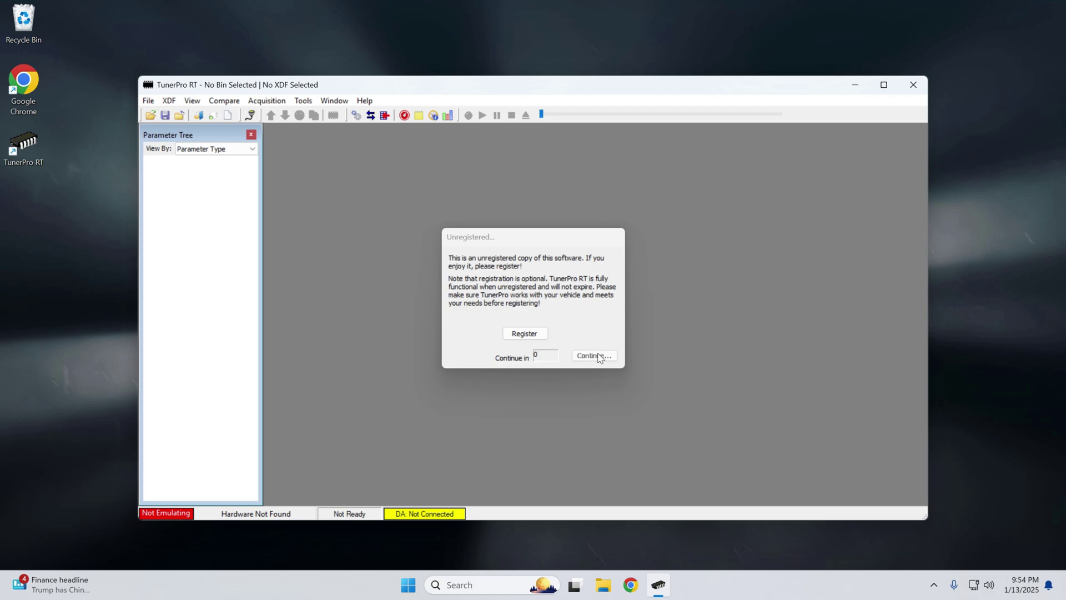
click(596, 356)
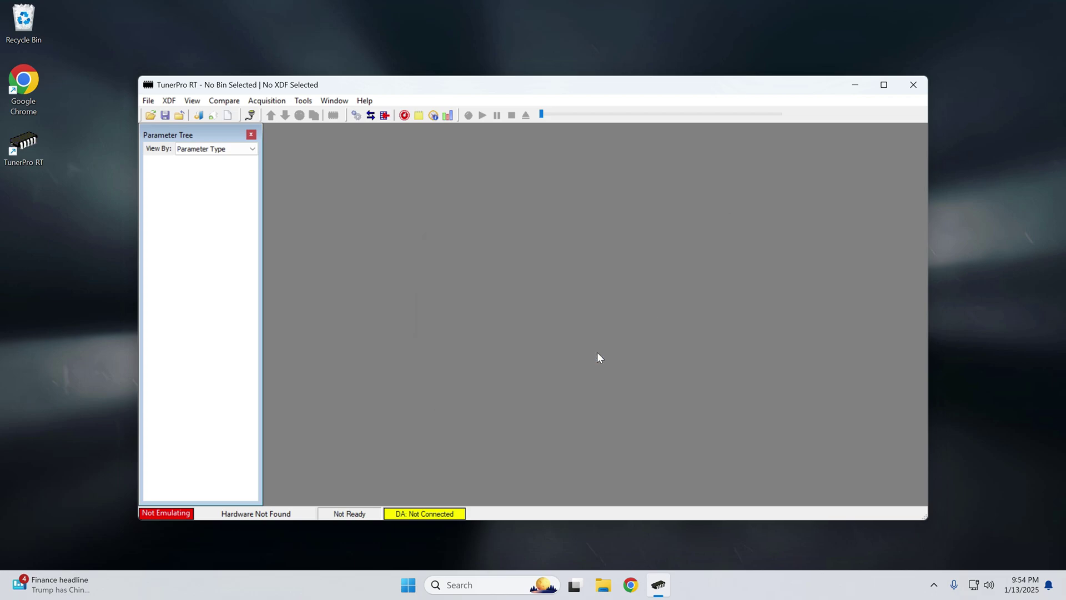
click(309, 102)
click(335, 274)
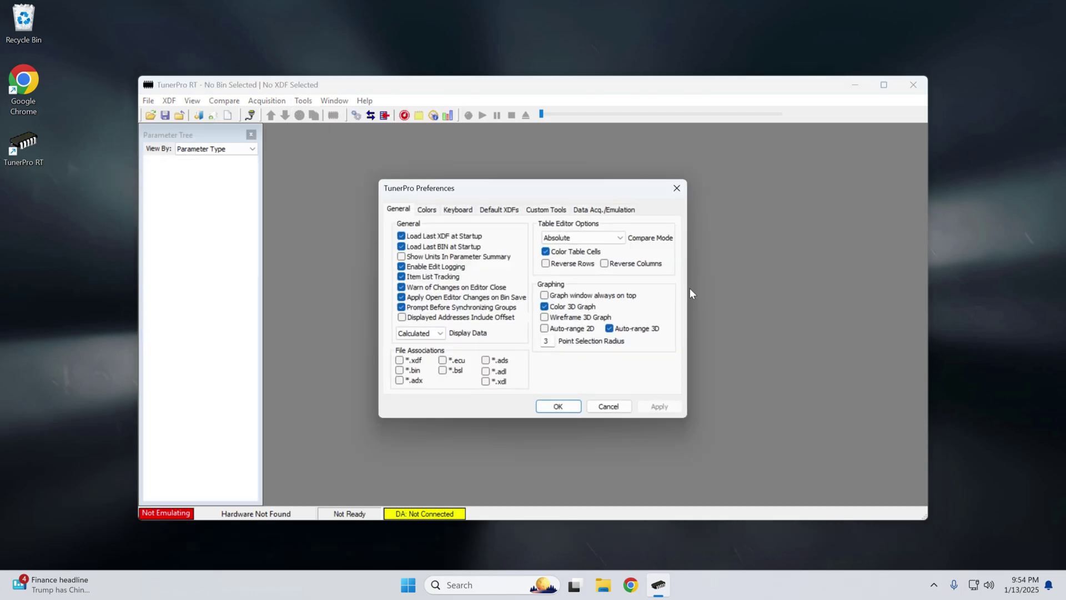
click(608, 212)
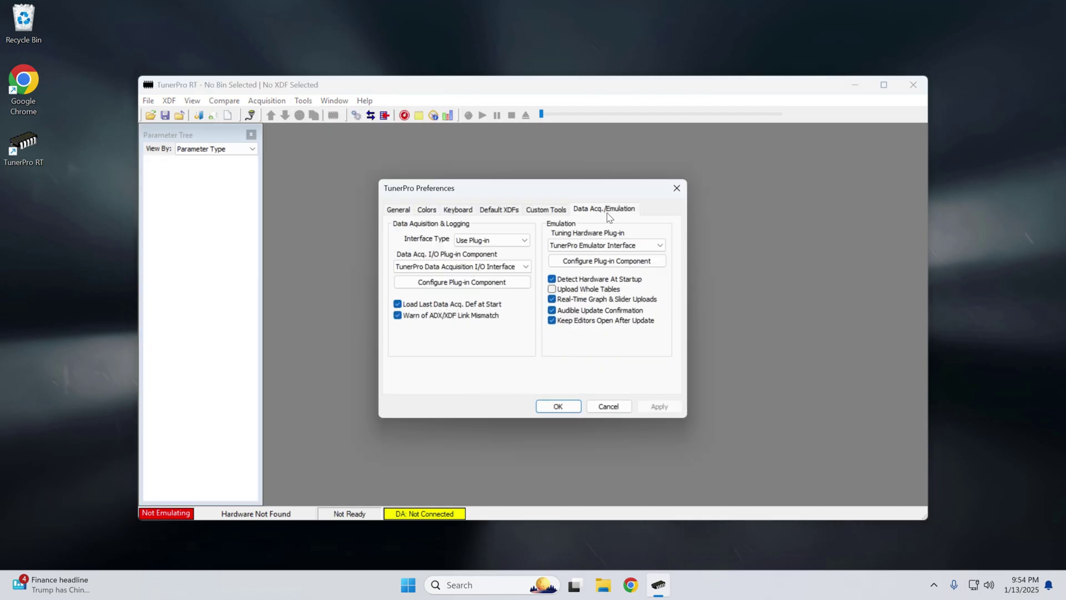
click(485, 286)
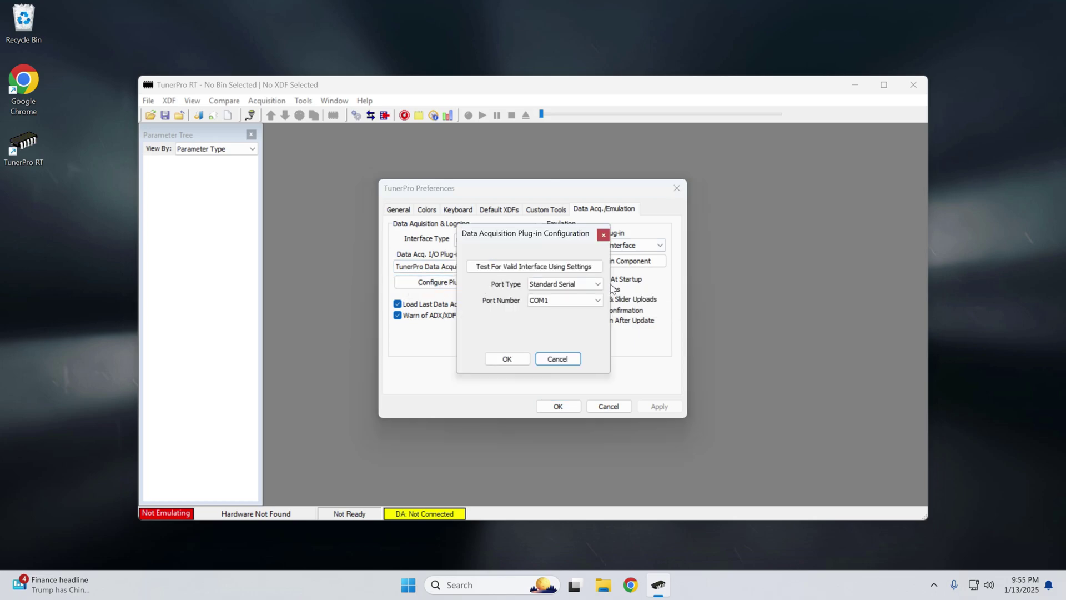
click(572, 285)
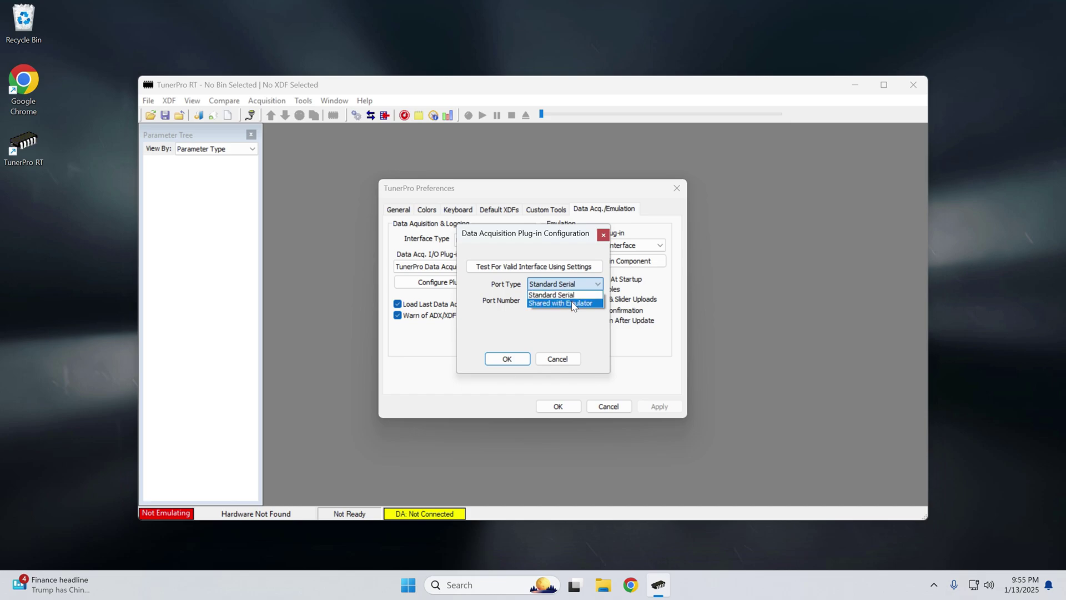
click(572, 303)
click(507, 358)
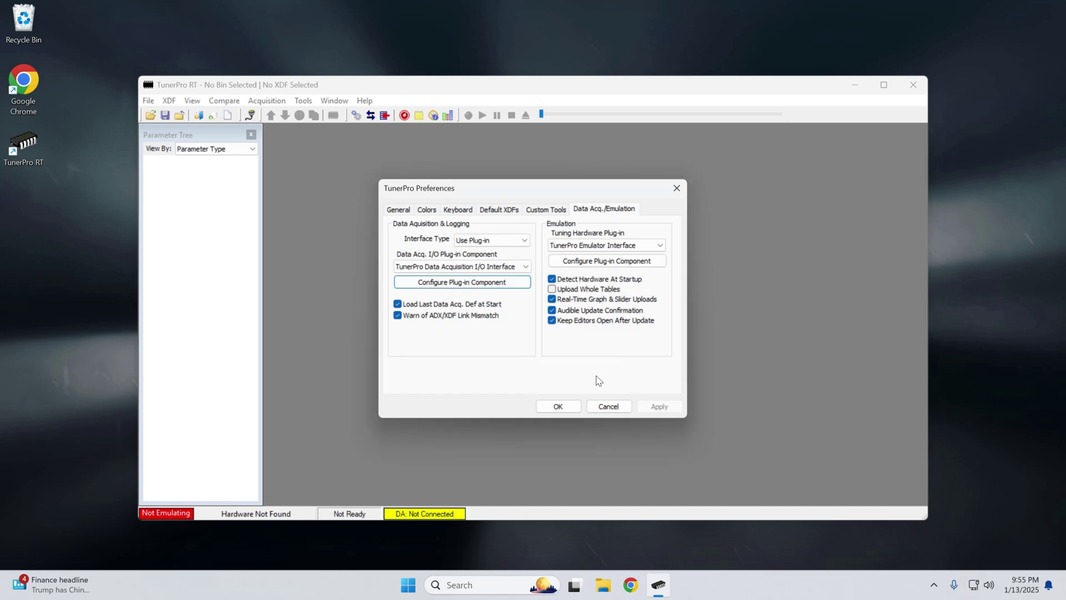
click(556, 409)
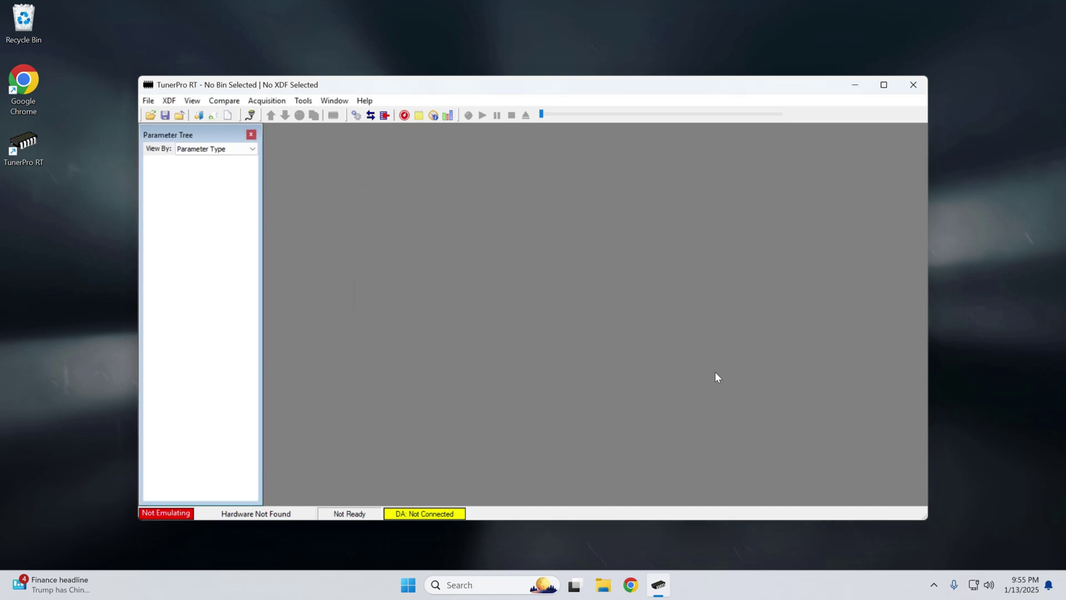
Show the Data Acquisition Send Command toolbar and load the v6.2x_ADX_ALL.adx definition file from Downloads
click(192, 100)
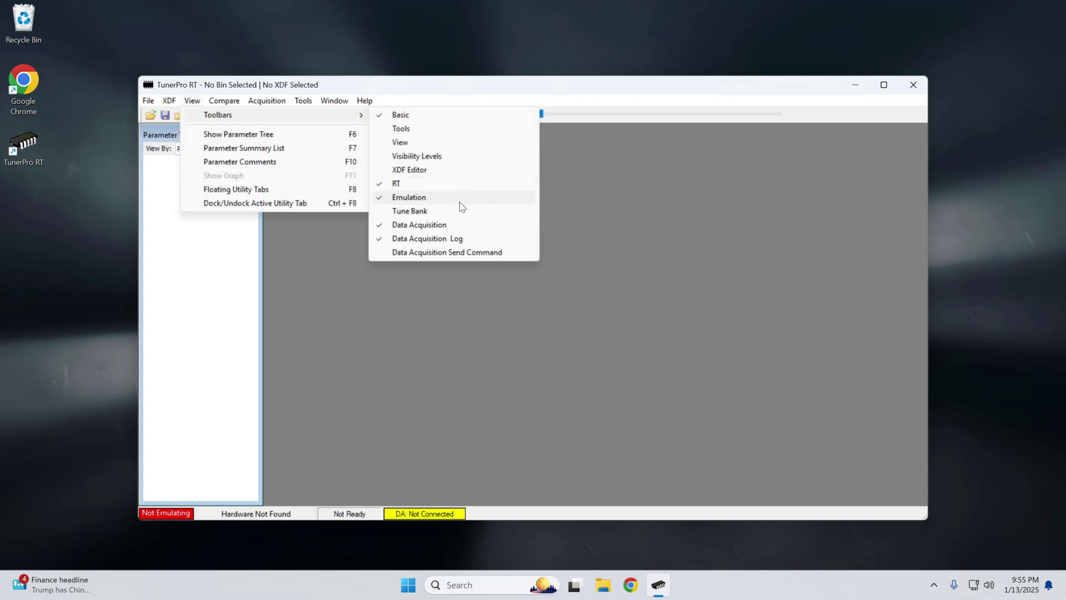
click(479, 253)
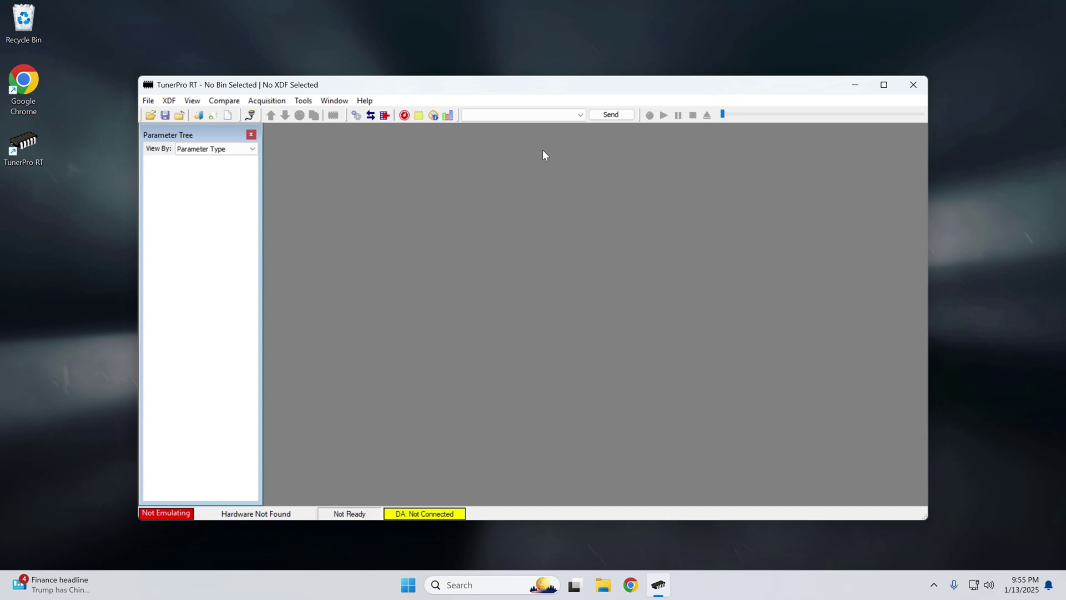
click(266, 101)
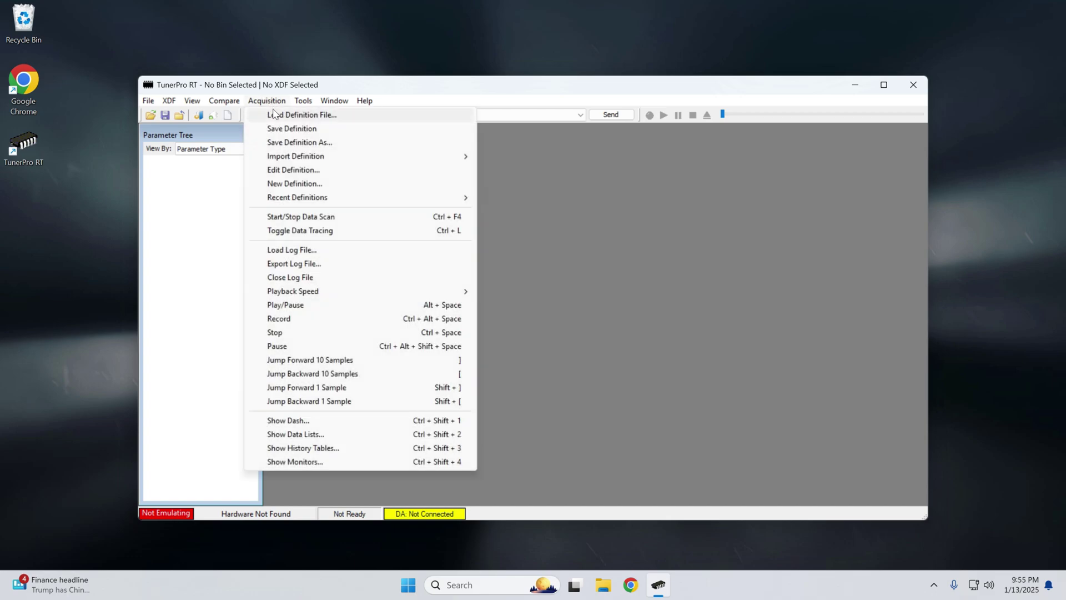
click(274, 114)
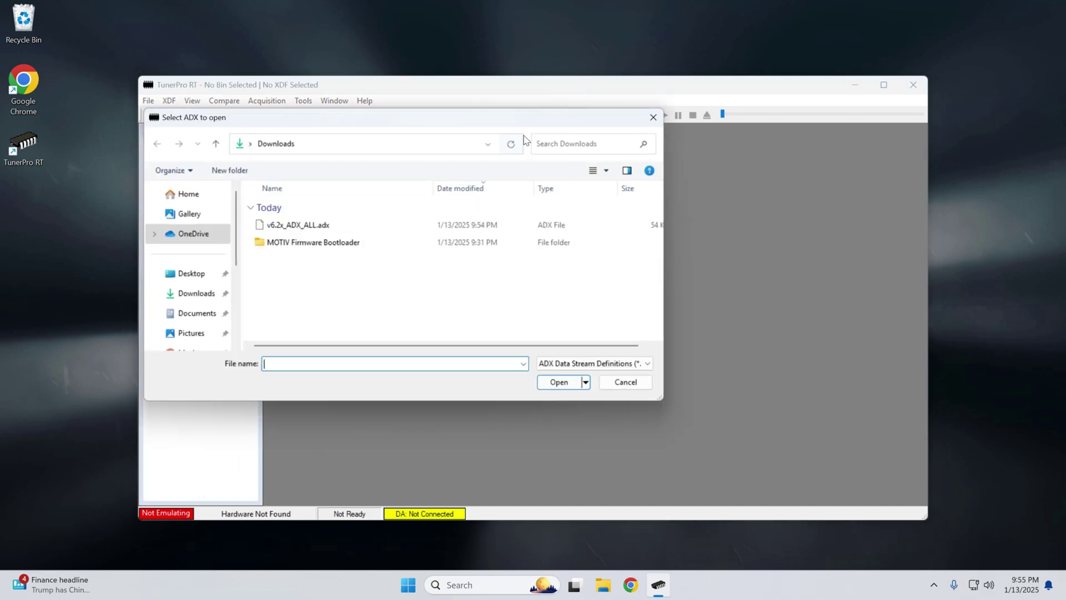
click(346, 225)
click(560, 384)
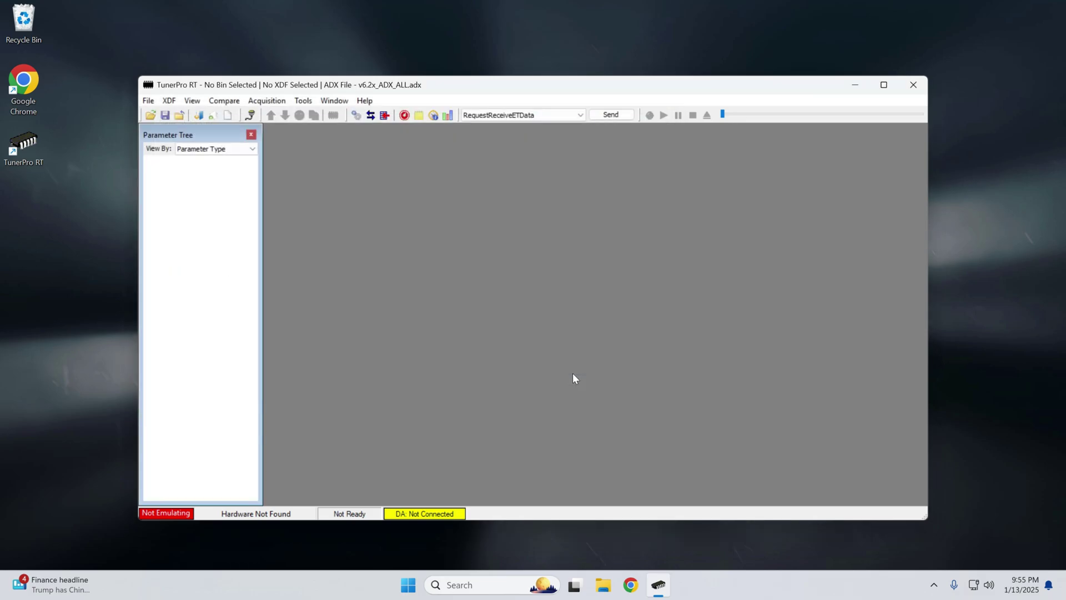
Load the V6.42_Reflex+_XDF.xdf definition file from Downloads
click(169, 101)
click(183, 115)
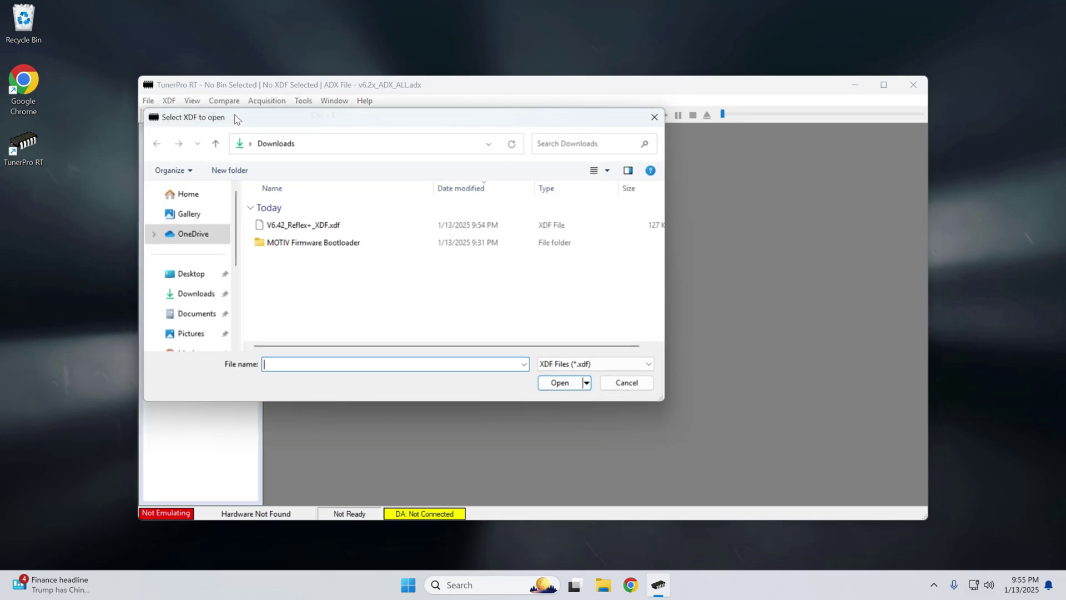
click(360, 225)
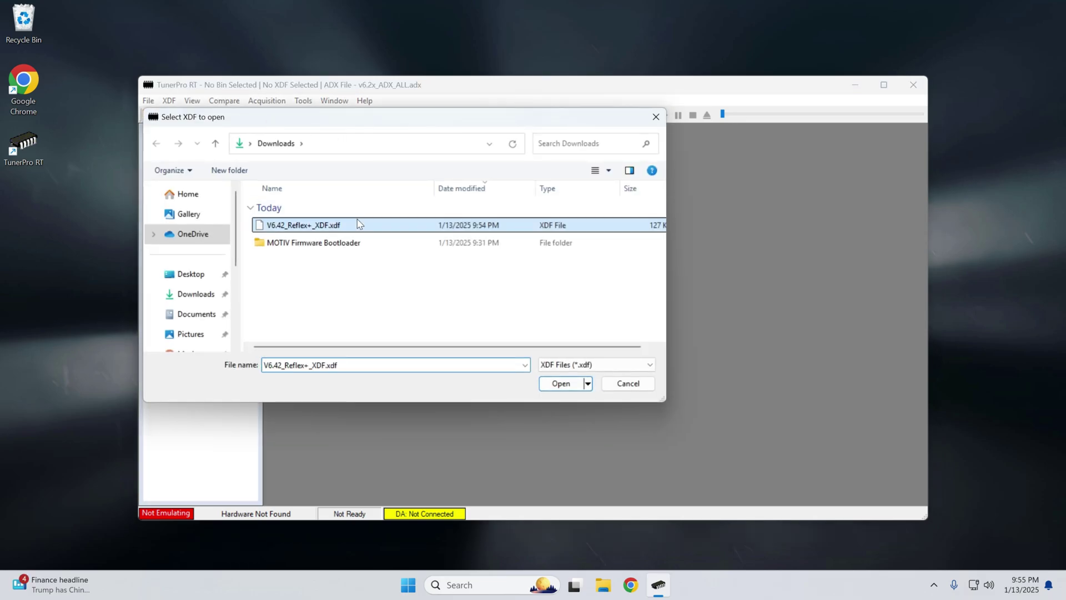
click(561, 384)
Open v6.2_Reflex_PLUS_750cc OEM HP N54-N55.bin and organize the parameter tree by Parameter Category
click(148, 101)
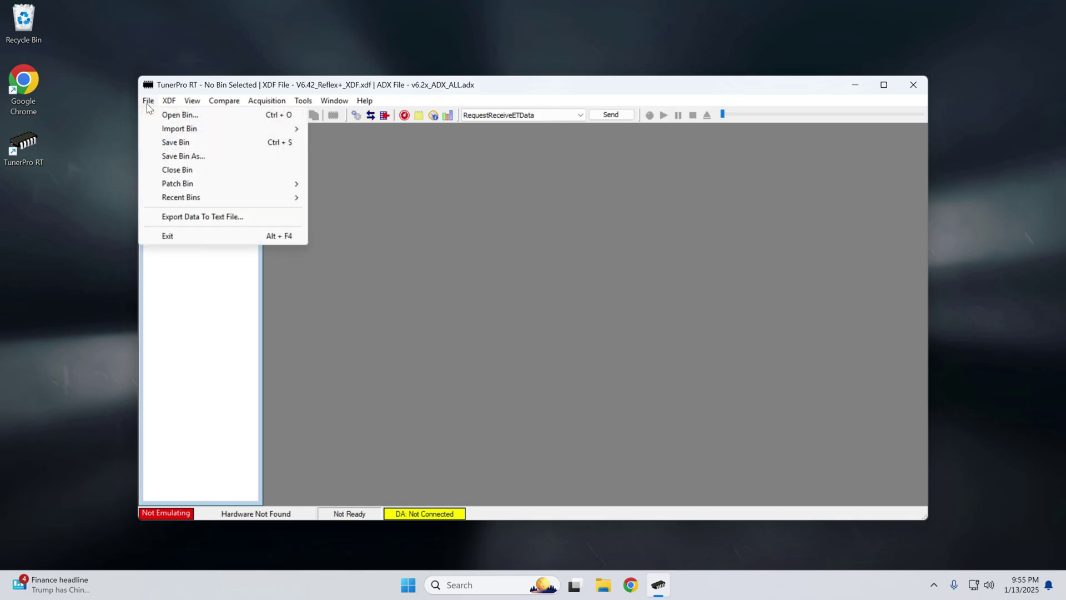
click(178, 115)
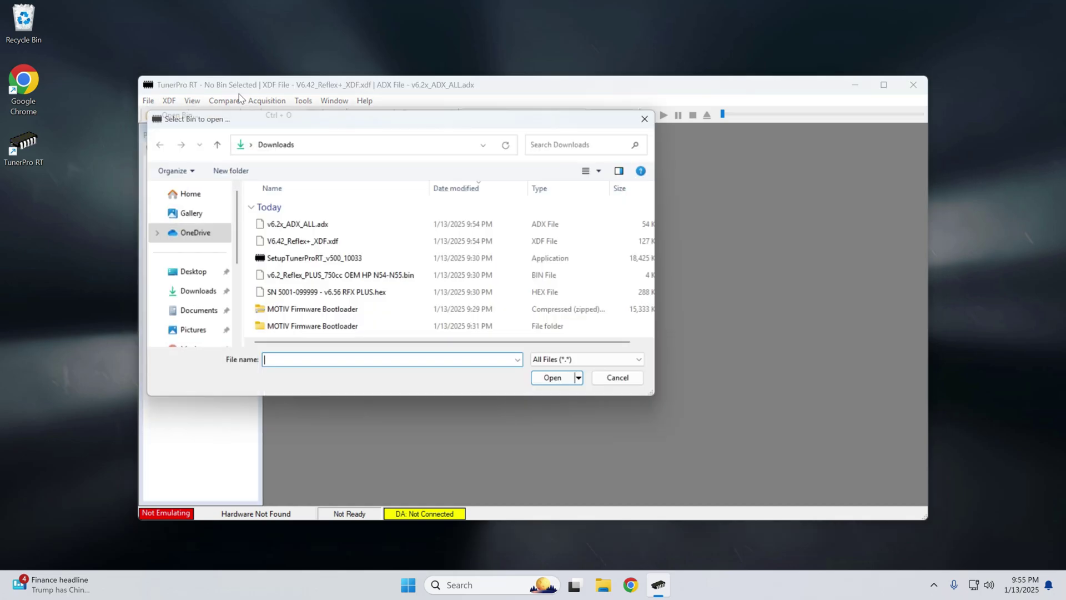
click(375, 277)
click(560, 383)
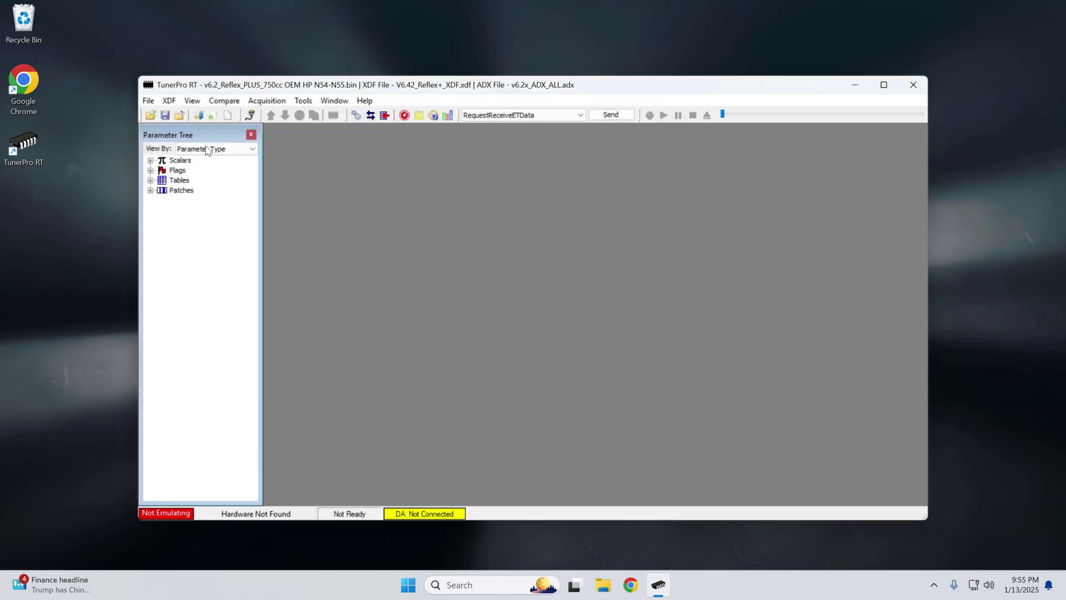
click(222, 149)
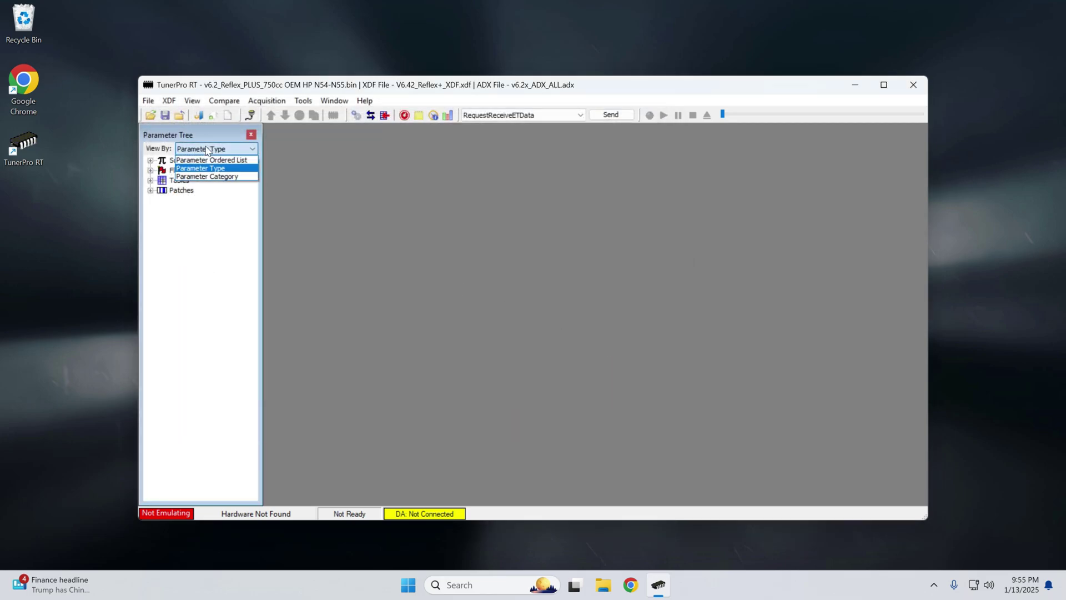
click(228, 177)
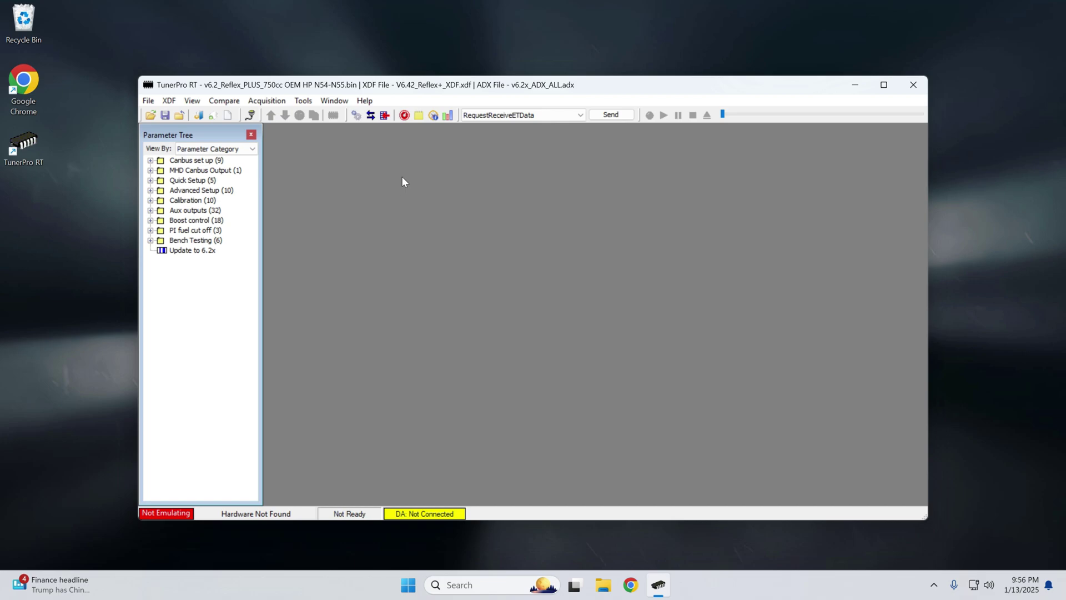
Connect to the Reflex hardware and save the Bench Test Aux1 Duty Cycle as 50
click(252, 116)
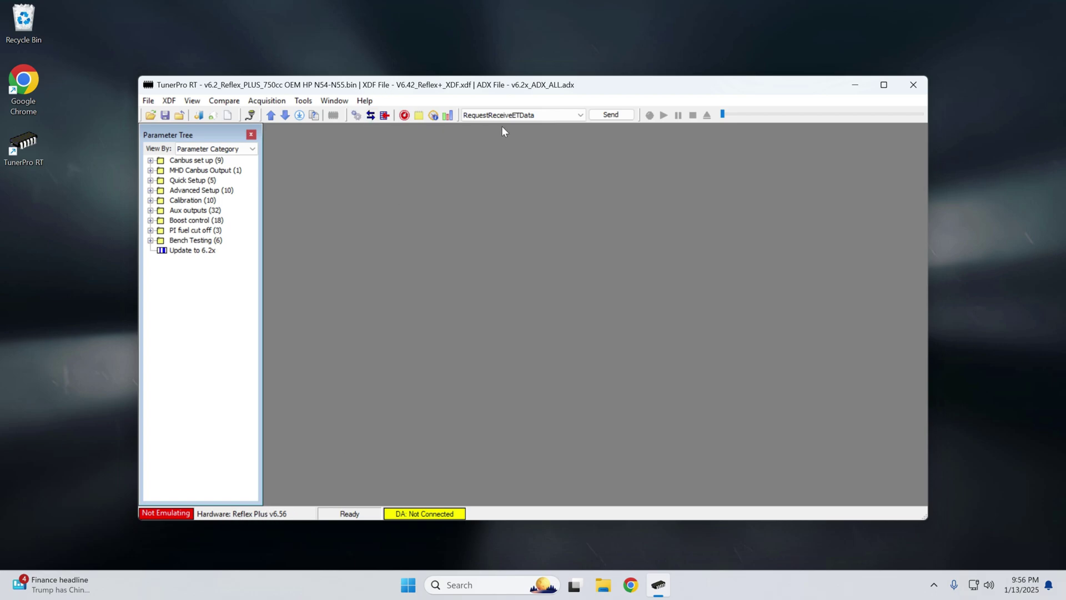
double_click(215, 240)
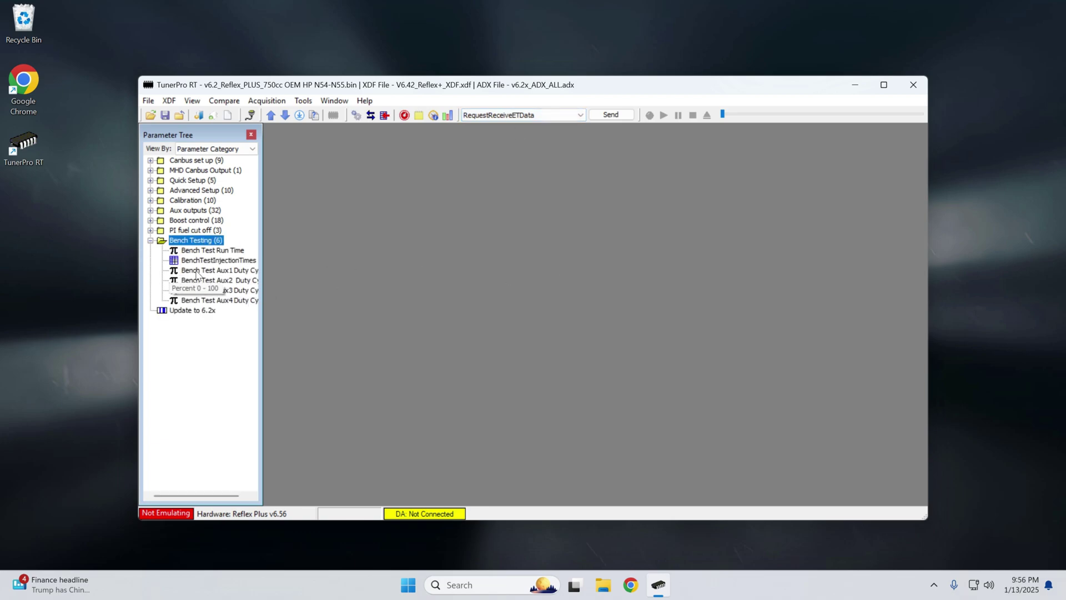
double_click(225, 272)
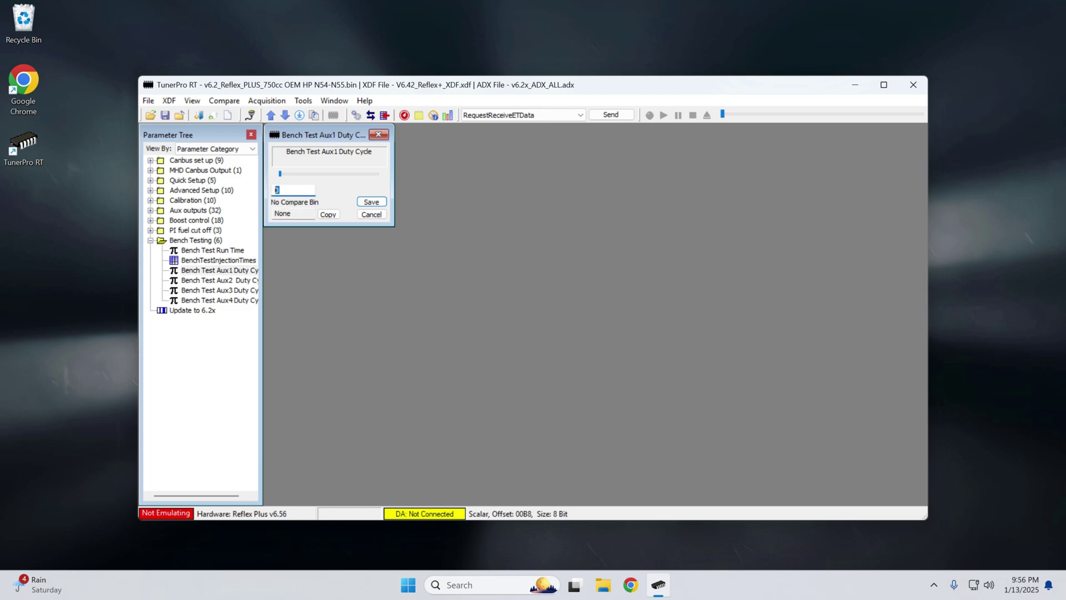
text(50)
click(370, 199)
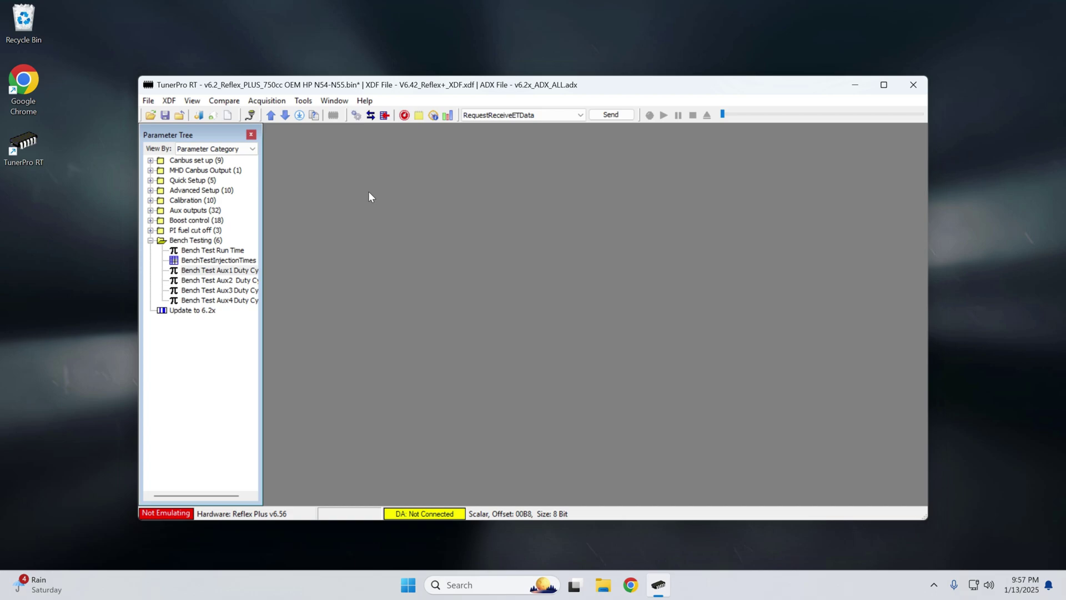
Save the Bench Test Run Time as 05 and check the Bench Test Aux1 Duty Cycle, saving it again at 50
double_click(210, 251)
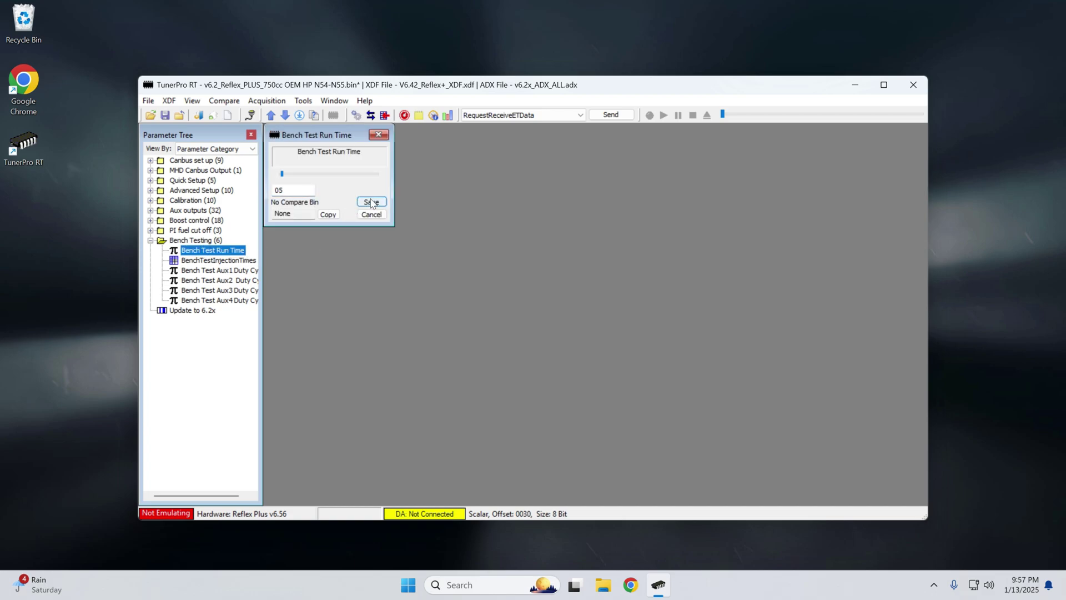
click(372, 203)
double_click(211, 271)
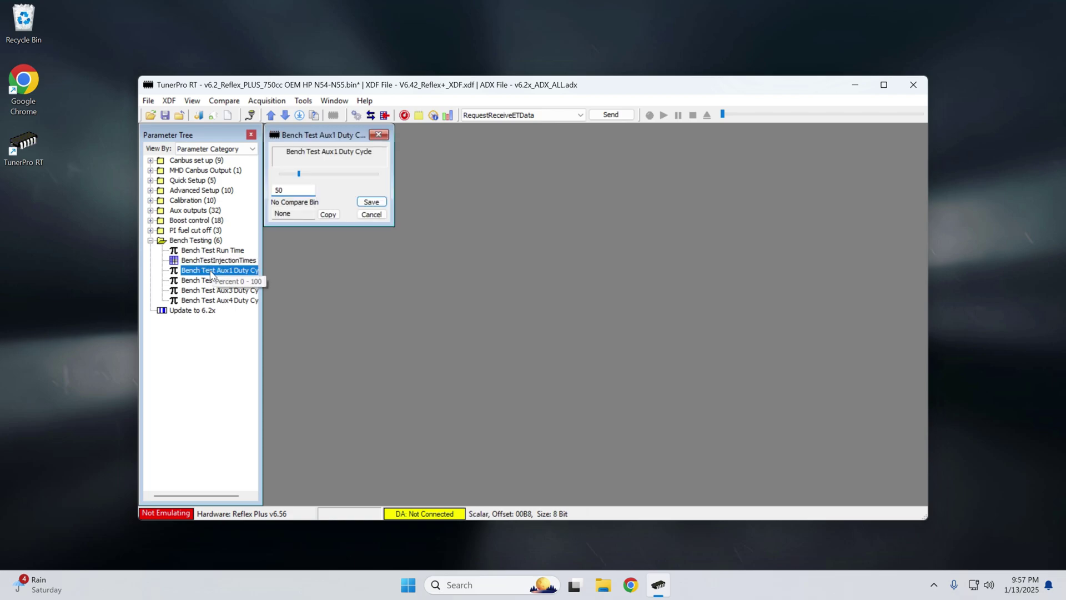
click(371, 202)
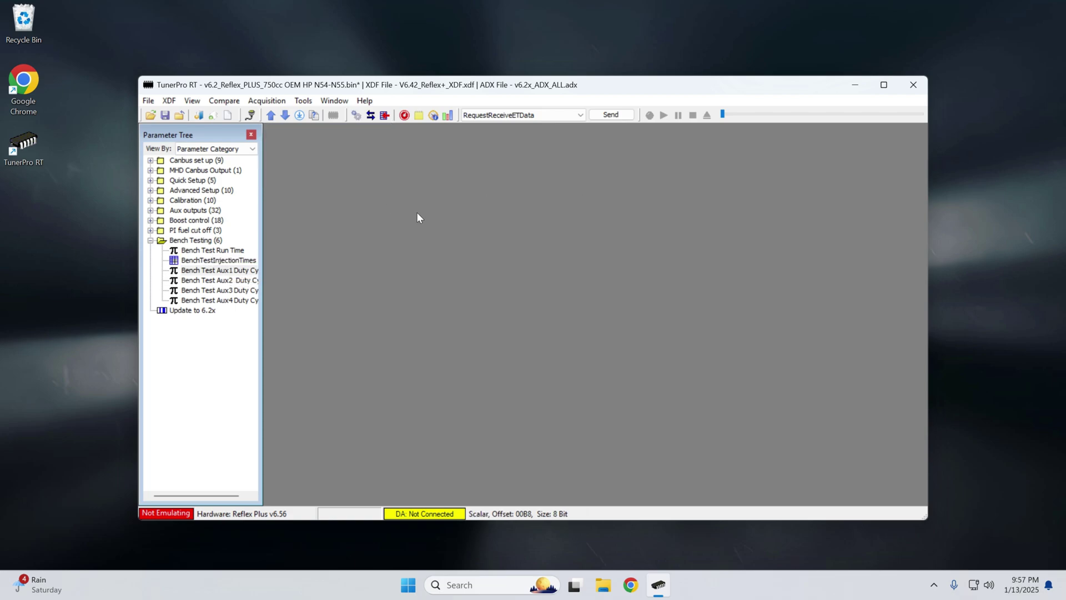
Upload the edited bin to the Reflex hardware and send the Run Bench Test command
click(271, 117)
click(524, 115)
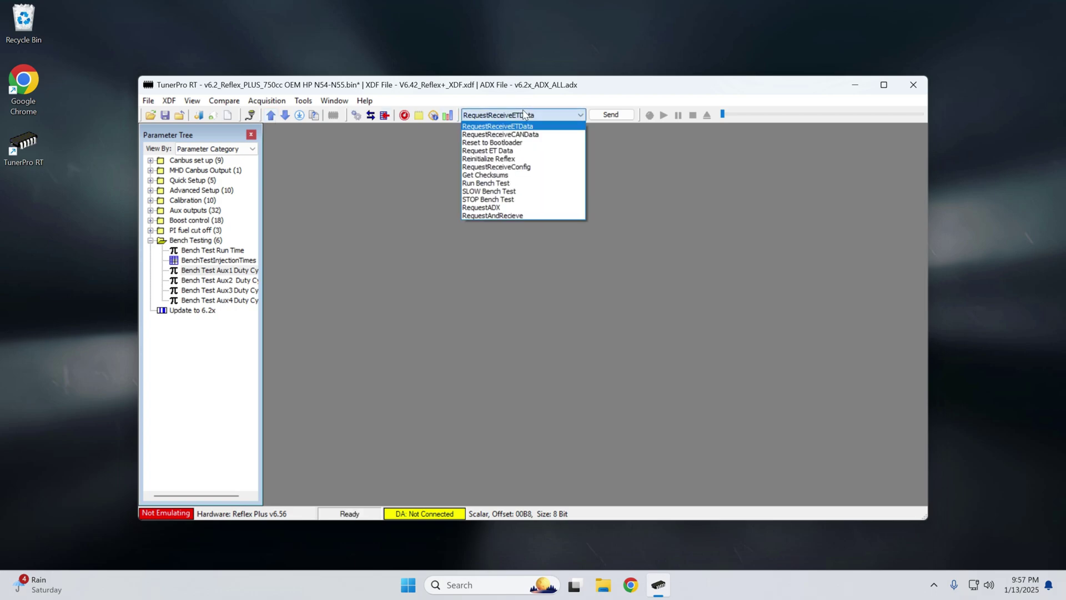
click(504, 184)
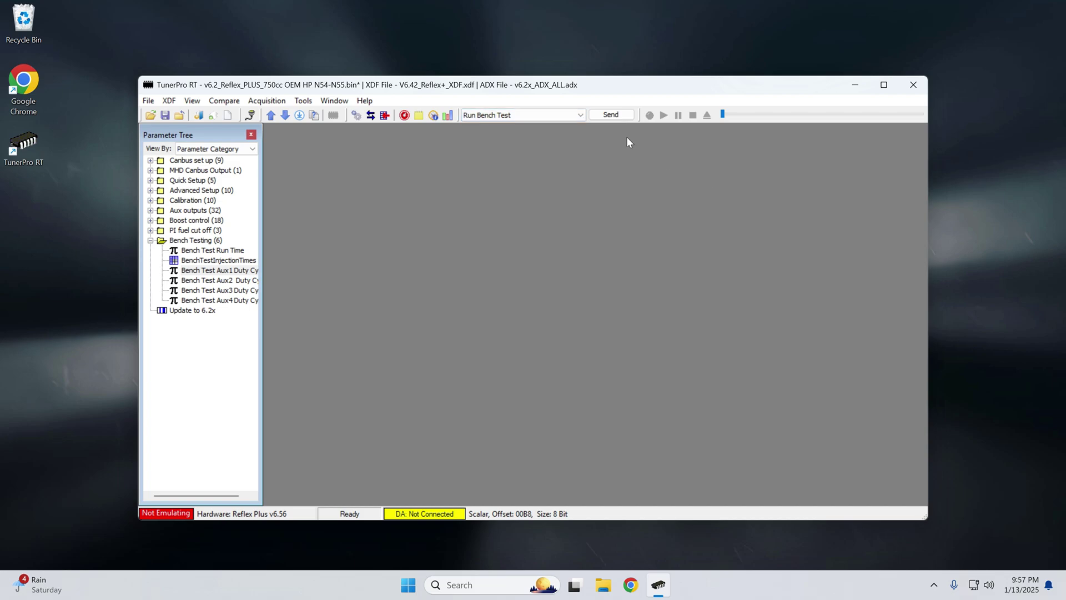
click(612, 115)
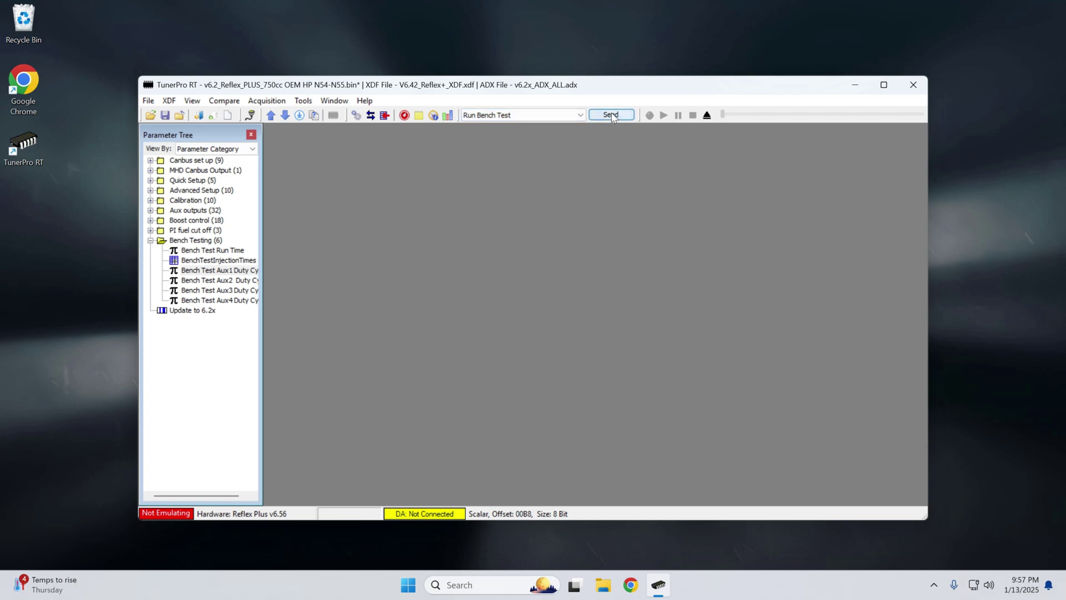